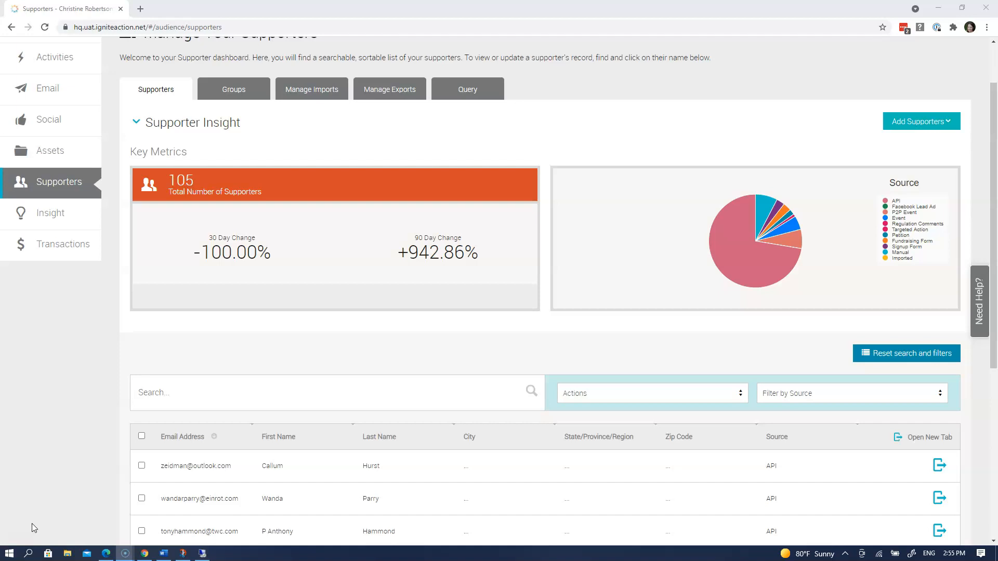
Search the supporter list for a supporter by name and clear the search.
click(198, 391)
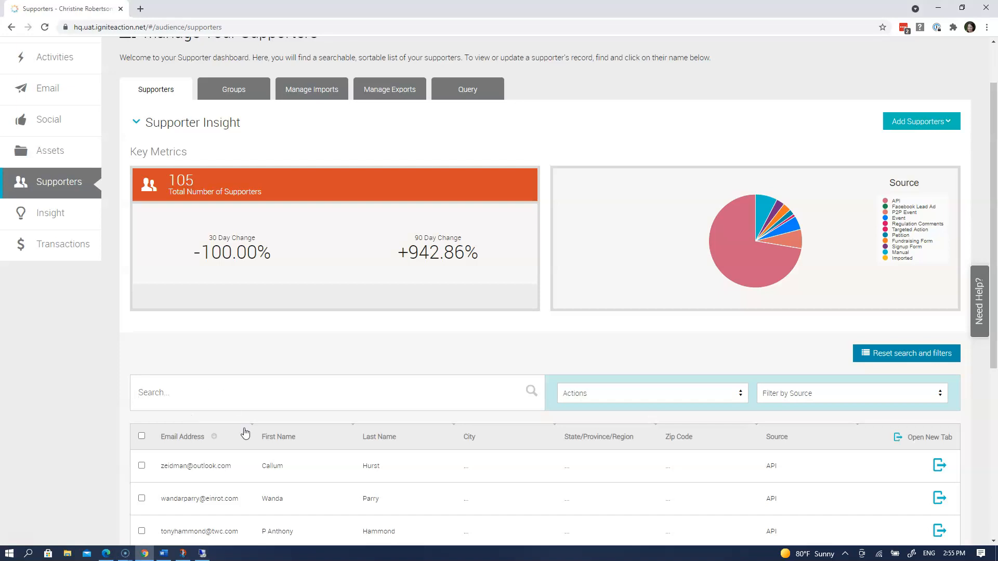
text(colton)
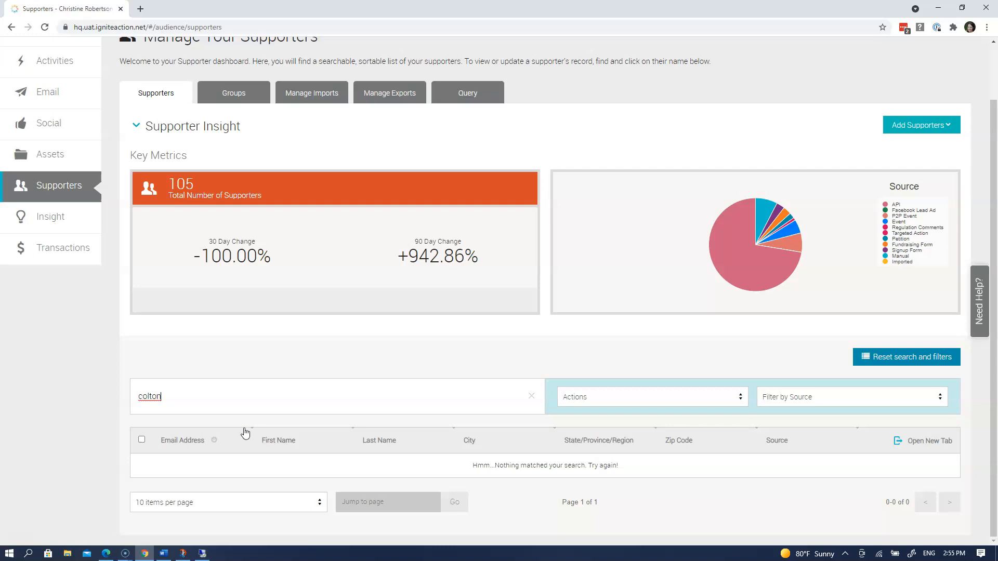
key(BackSpace)
key(BackSpace)
key(BackSpace)
key(BackSpace)
key(BackSpace)
key(BackSpace)
Search the supporter list for a second supporter by name and empty the search field.
text(joame)
key(BackSpace)
key(BackSpace)
key(BackSpace)
key(BackSpace)
text(ames)
key(BackSpace)
key(BackSpace)
key(BackSpace)
key(BackSpace)
key(BackSpace)
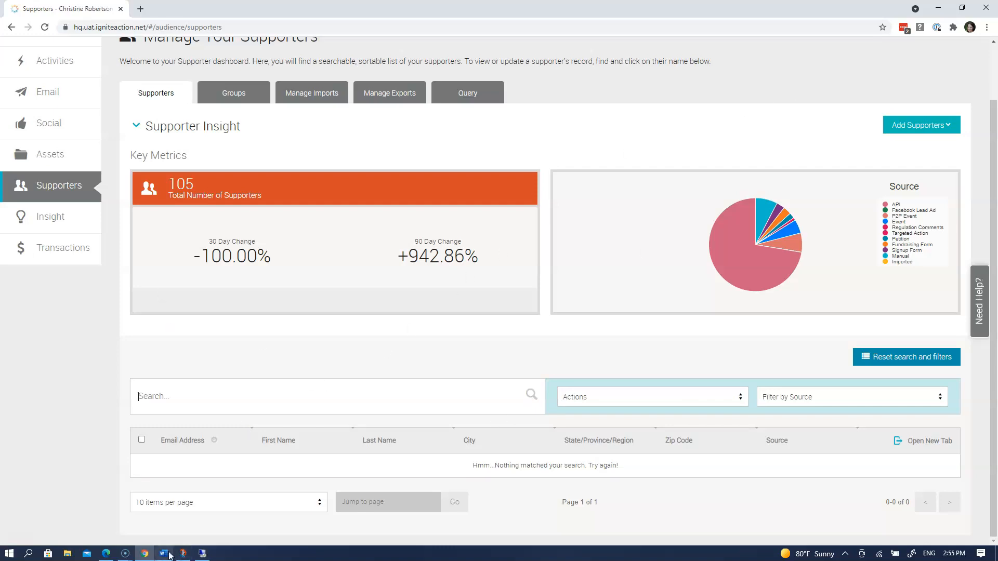
Switch to The Raiser's Edge and open the output fields of the "Export for Salsa" export.
click(202, 554)
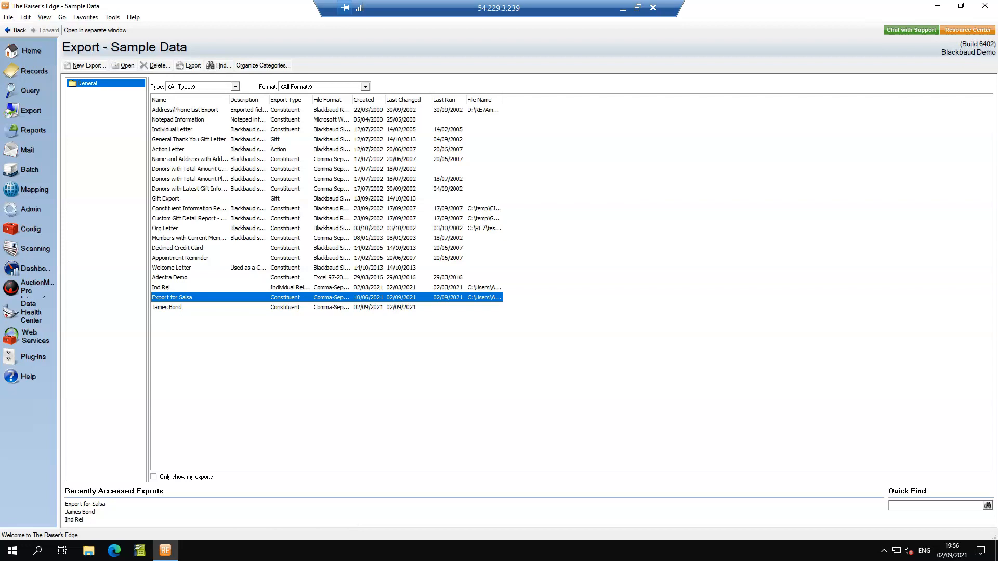
double_click(171, 296)
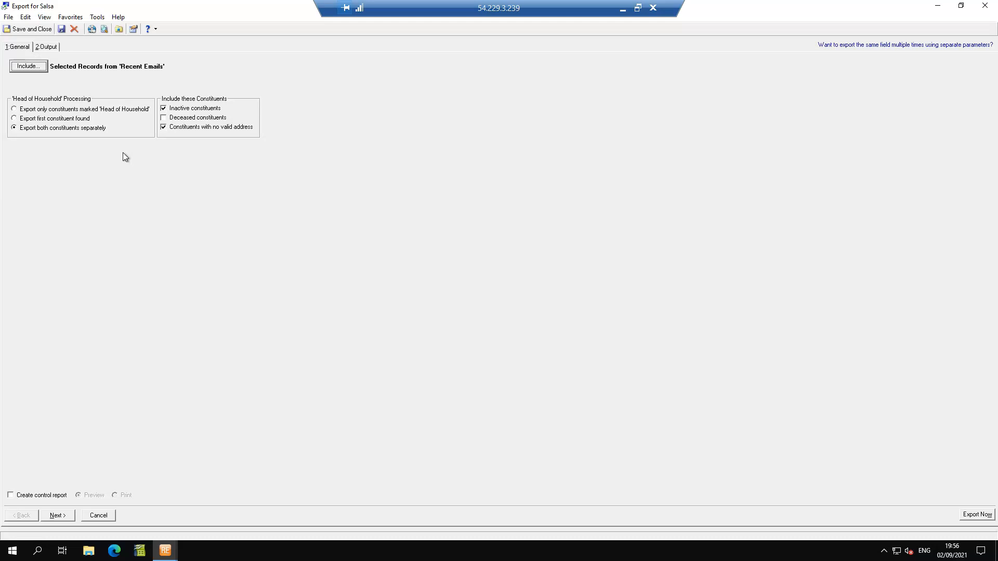
click(53, 48)
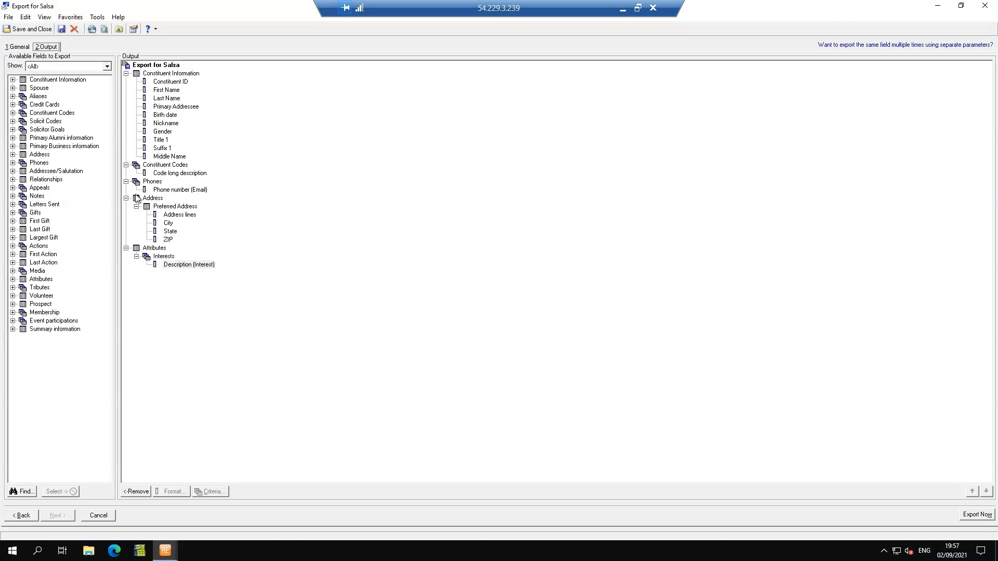
Order the exported Phones by "Is Primary?" in their criteria, and save and close the export.
click(159, 183)
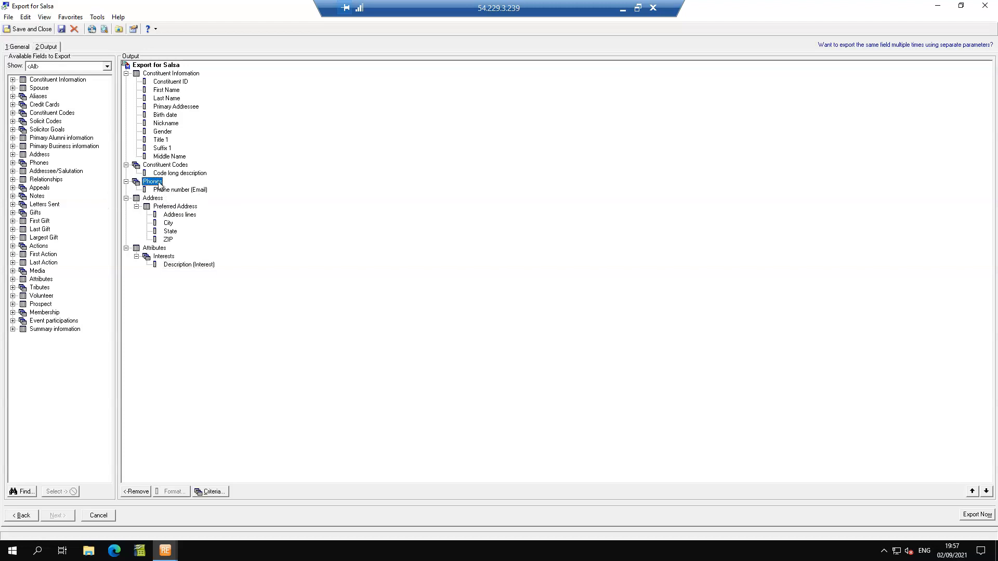
click(209, 492)
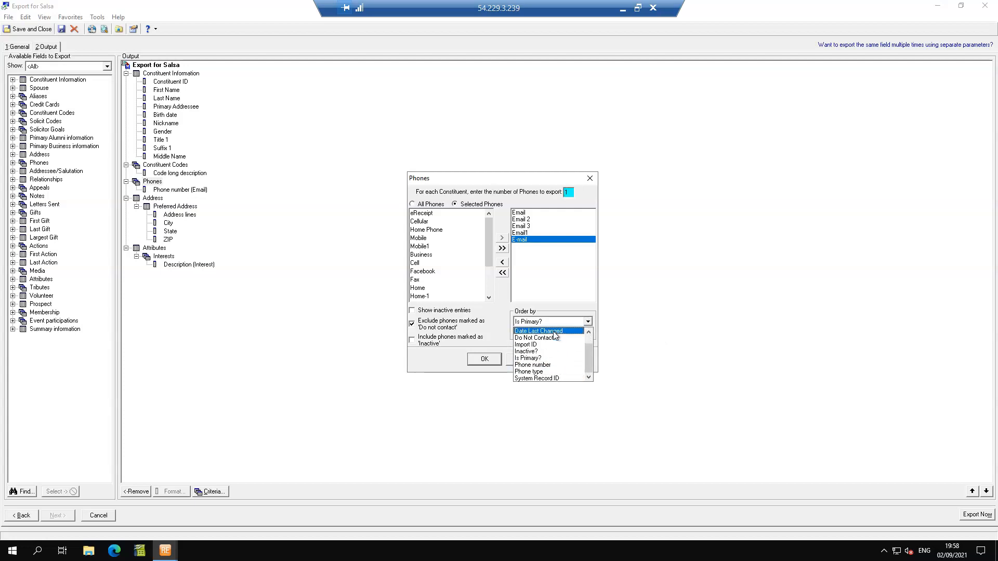
click(534, 358)
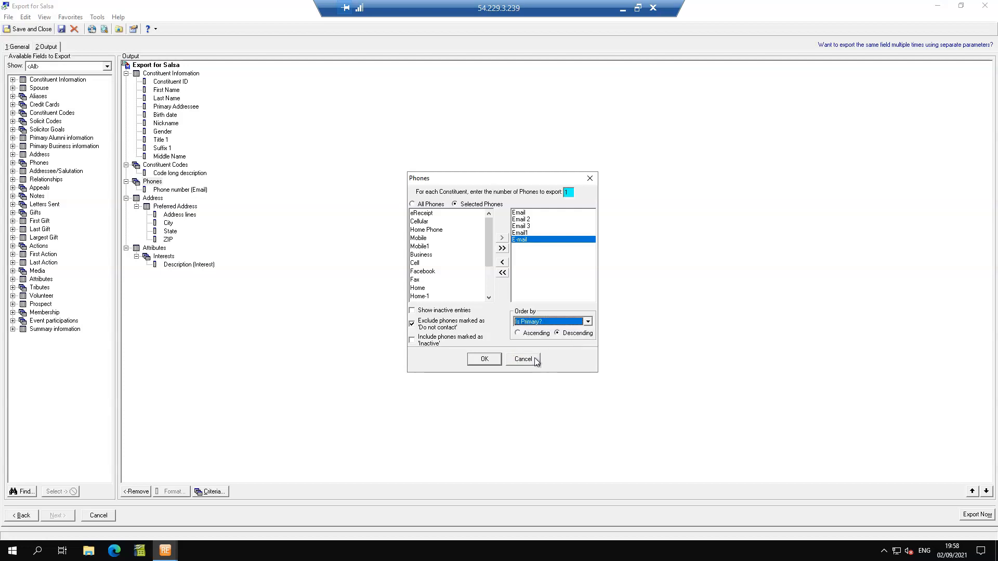
click(485, 359)
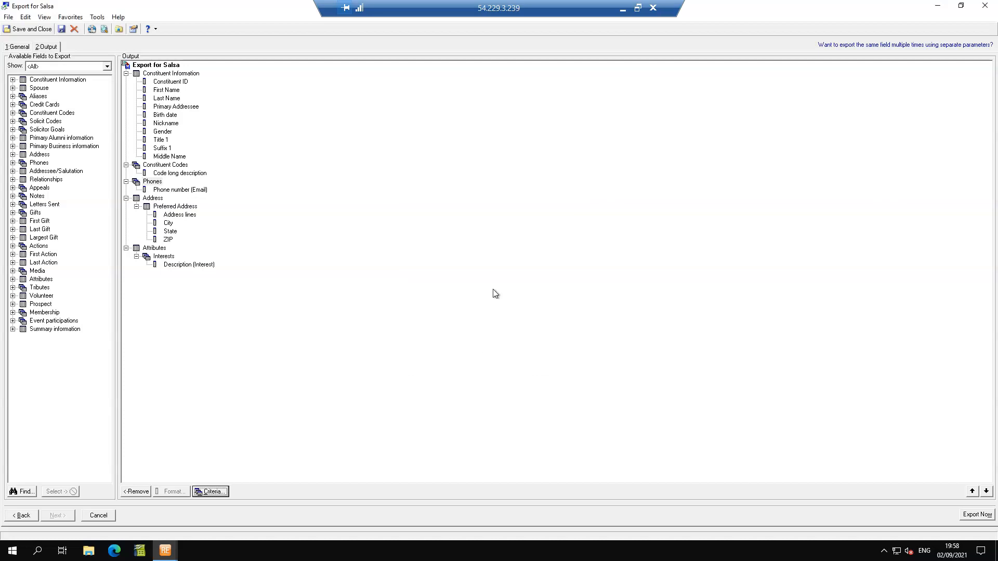
click(986, 6)
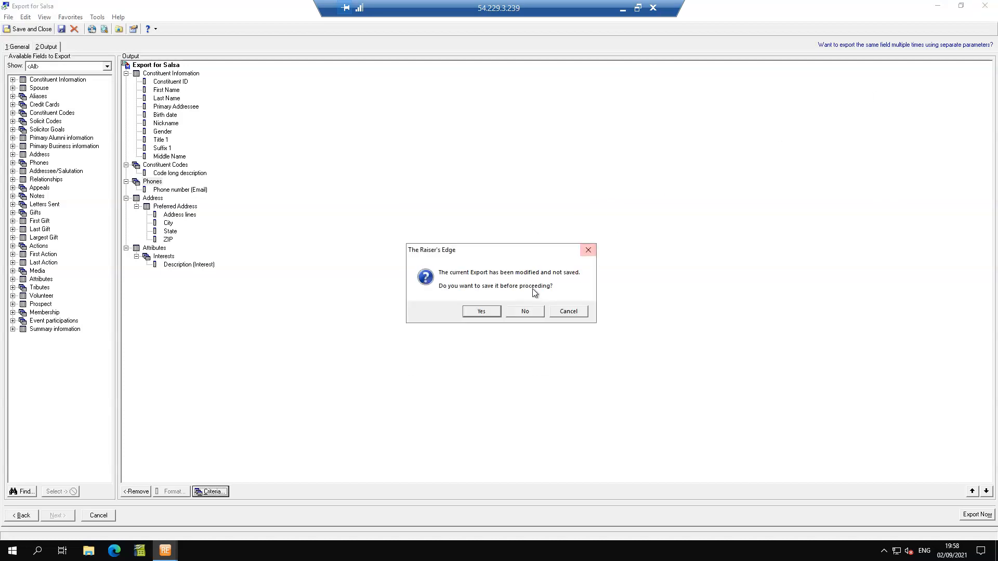
click(489, 312)
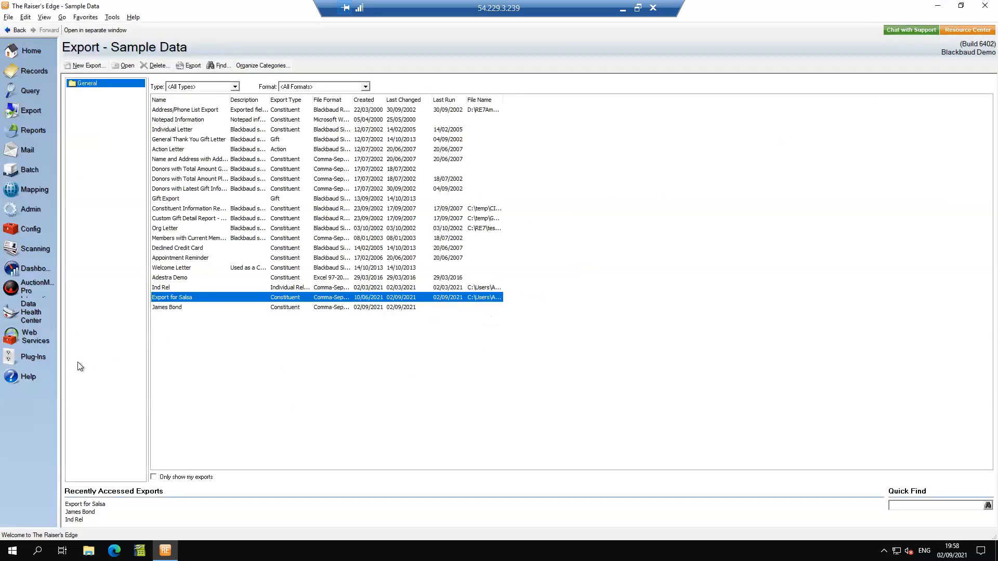
Launch the Importacular plug-in and start the export setup for the Salsa Export destination.
click(25, 358)
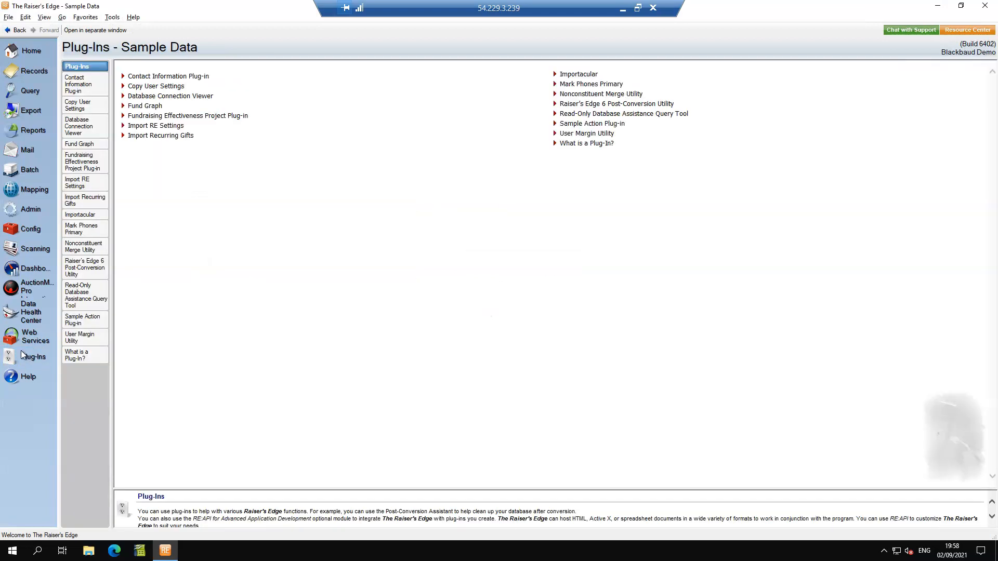
click(578, 74)
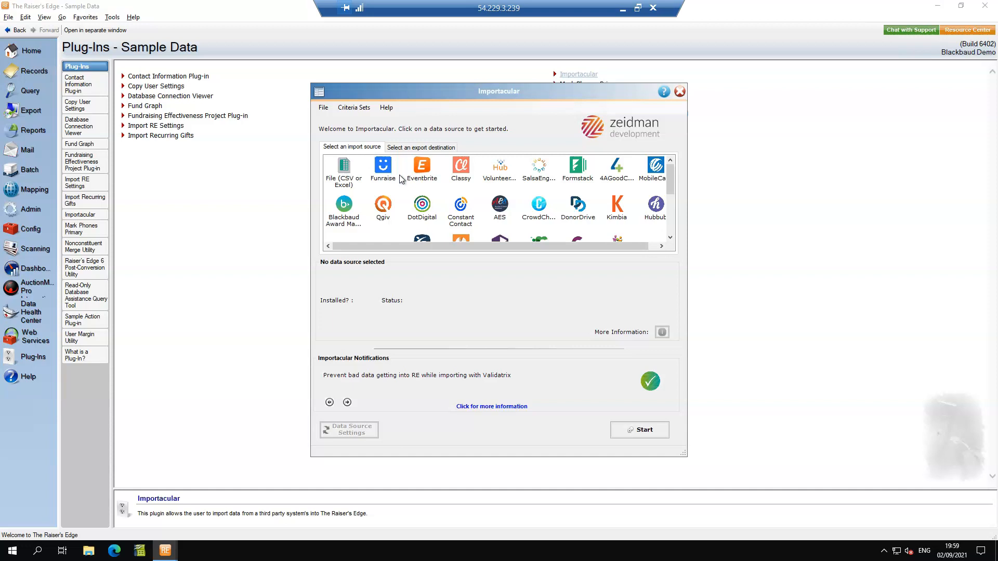
click(429, 149)
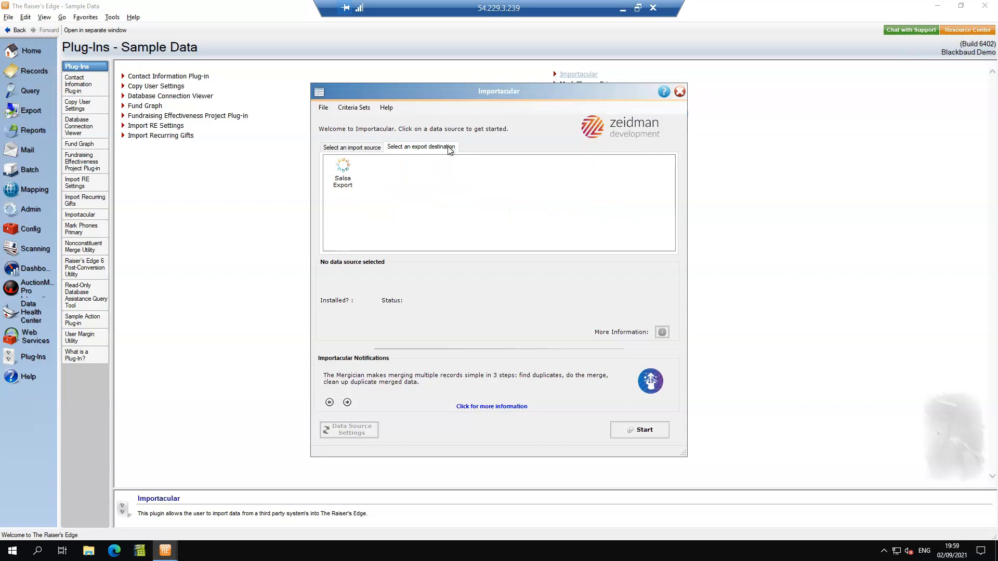
click(341, 172)
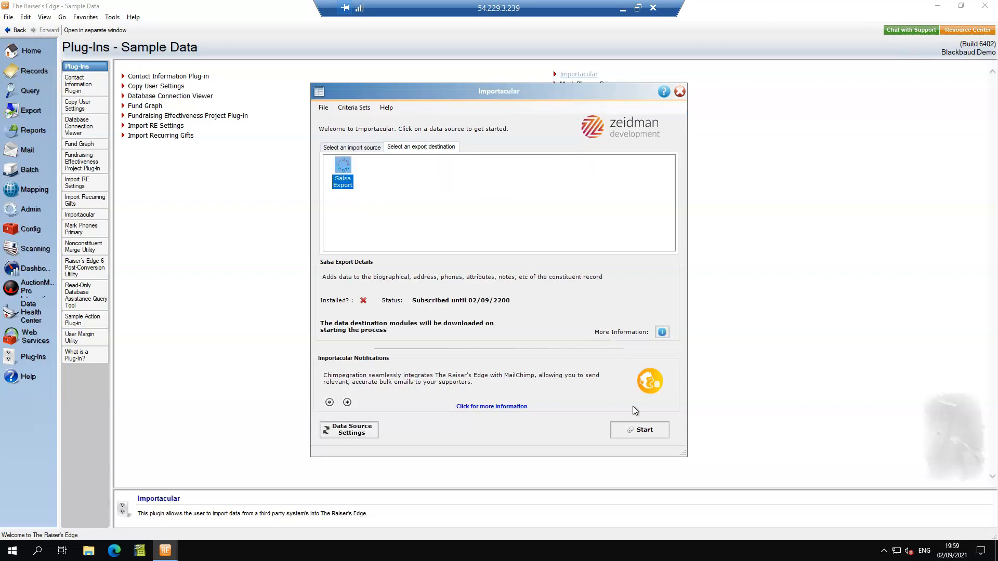
click(643, 433)
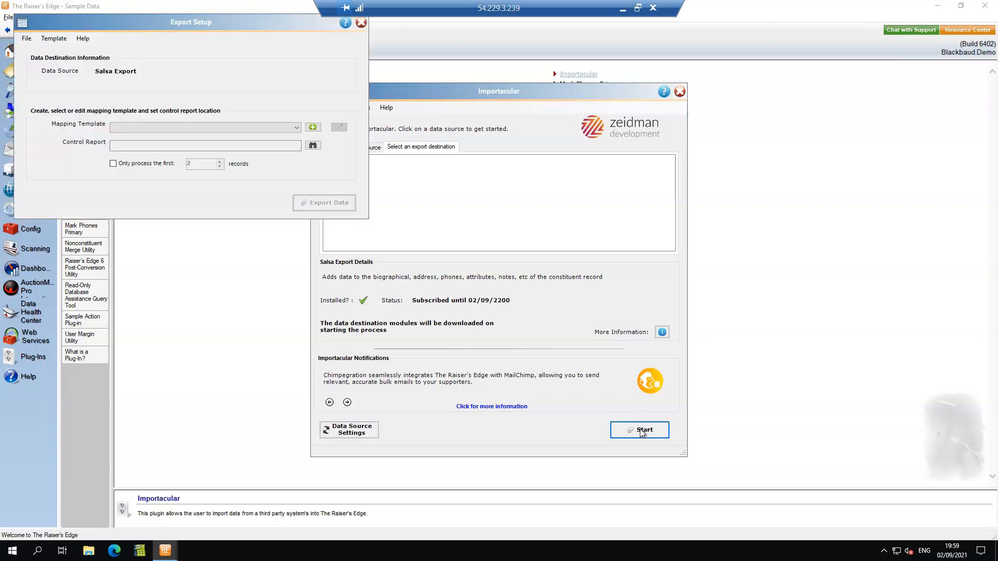
drag(270, 24, 444, 99)
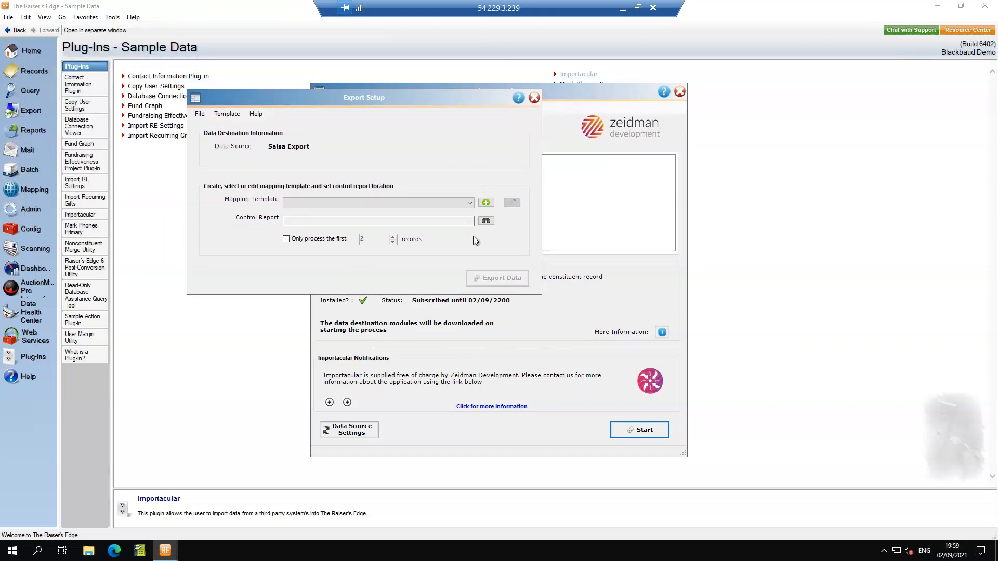
Choose the "Salsa Export test" mapping template and open it for editing with "Export for Salsa" as its selection data.
click(469, 204)
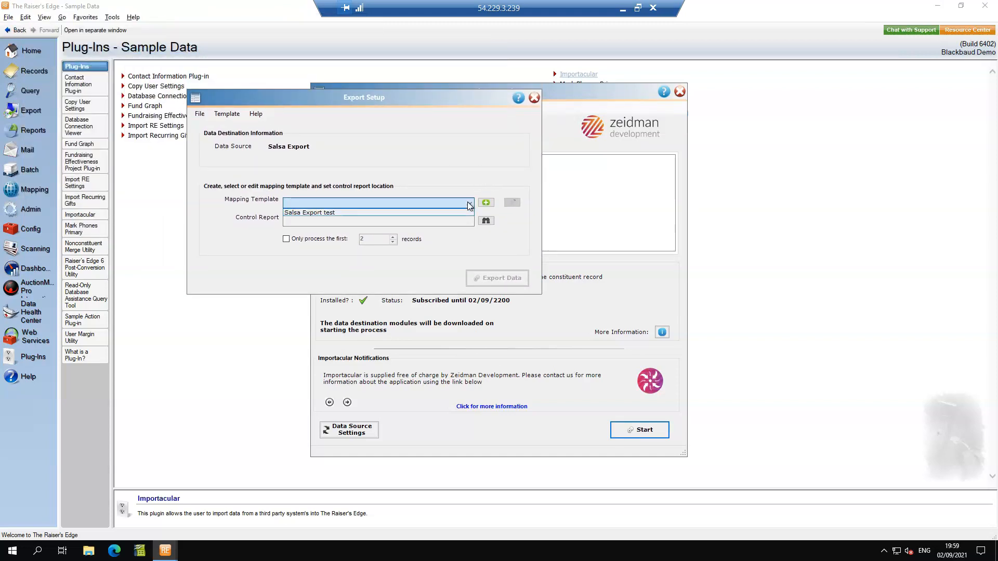
click(330, 213)
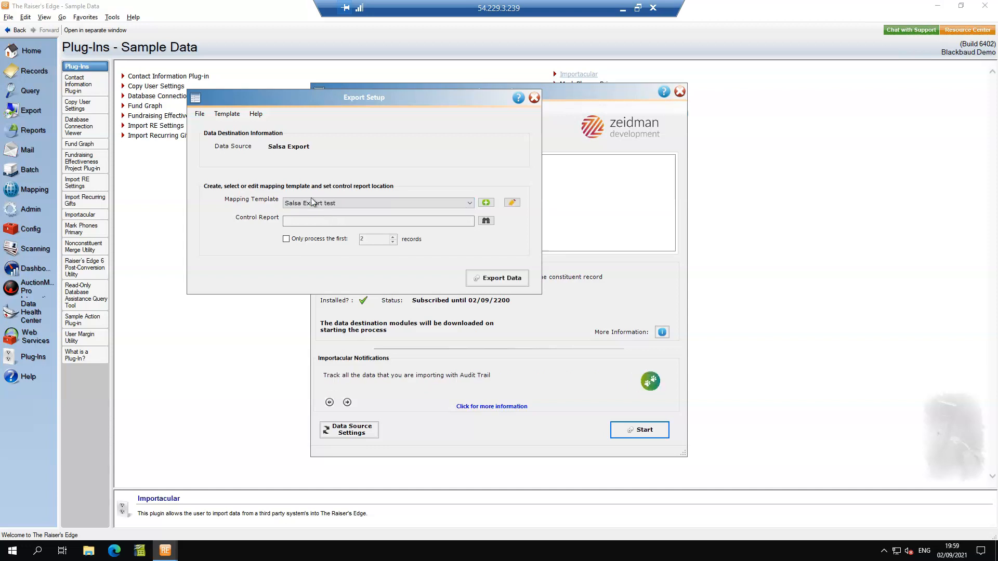
click(512, 203)
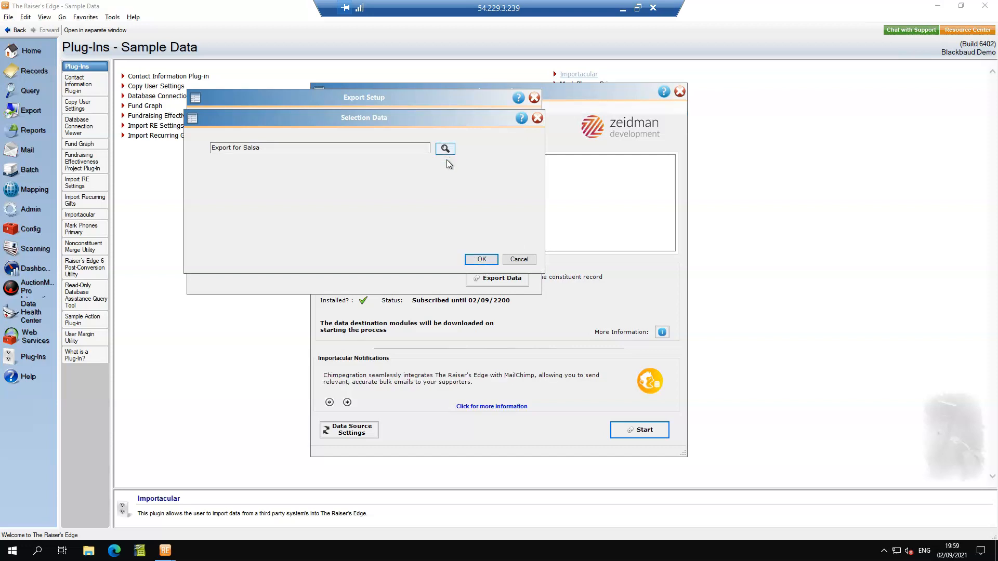
click(481, 260)
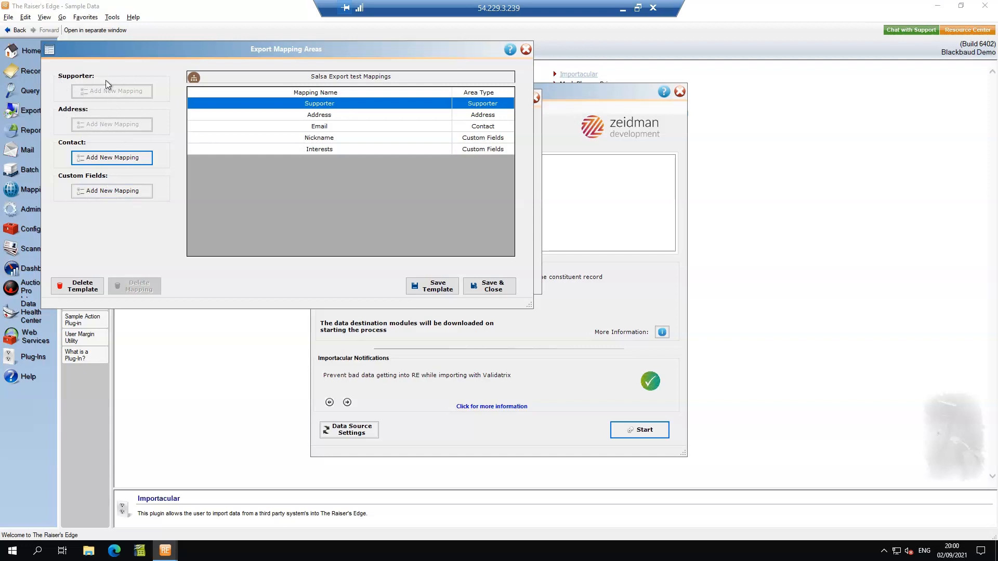
Review the Supporter mapping's field assignments and save the mapping.
double_click(321, 104)
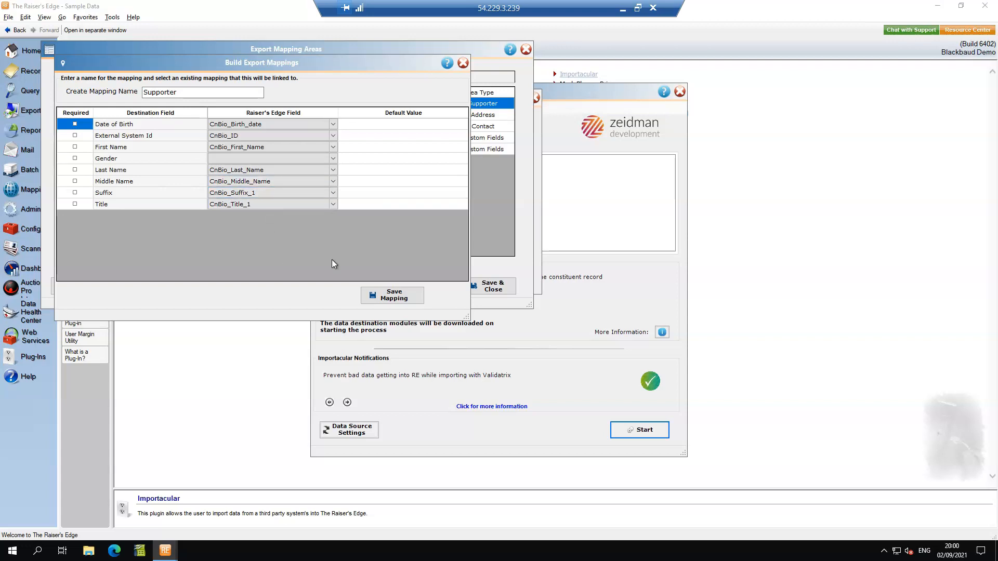
click(390, 295)
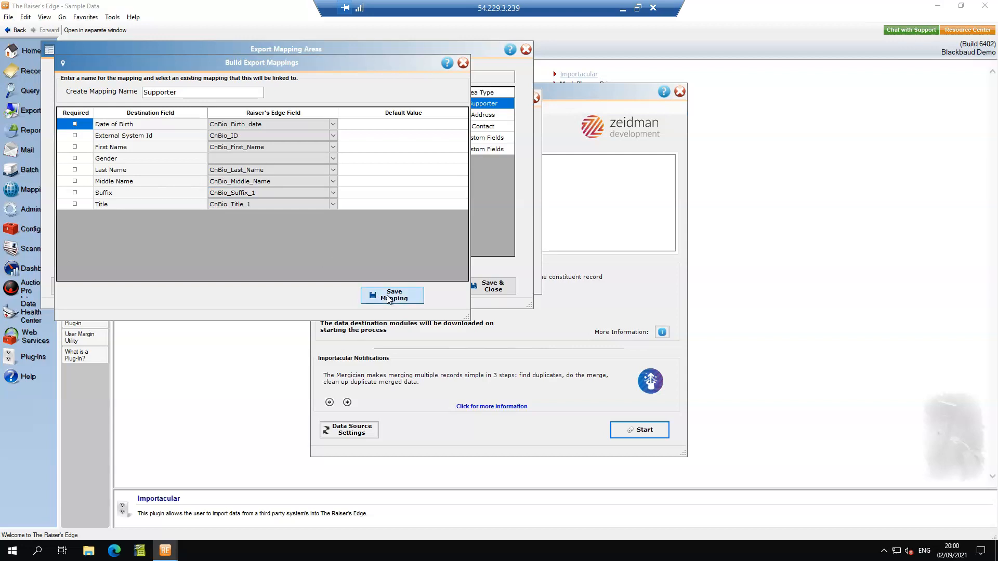
Set the Address mapping's default Opt In Date to today's date, 02/09/2021, and save the mapping.
double_click(322, 117)
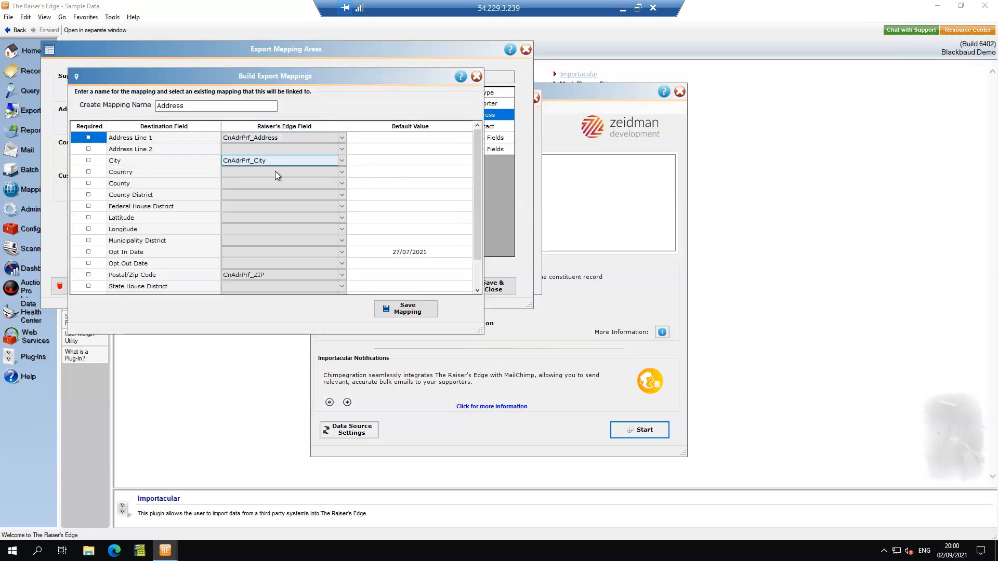
scroll(473, 183, down, 1)
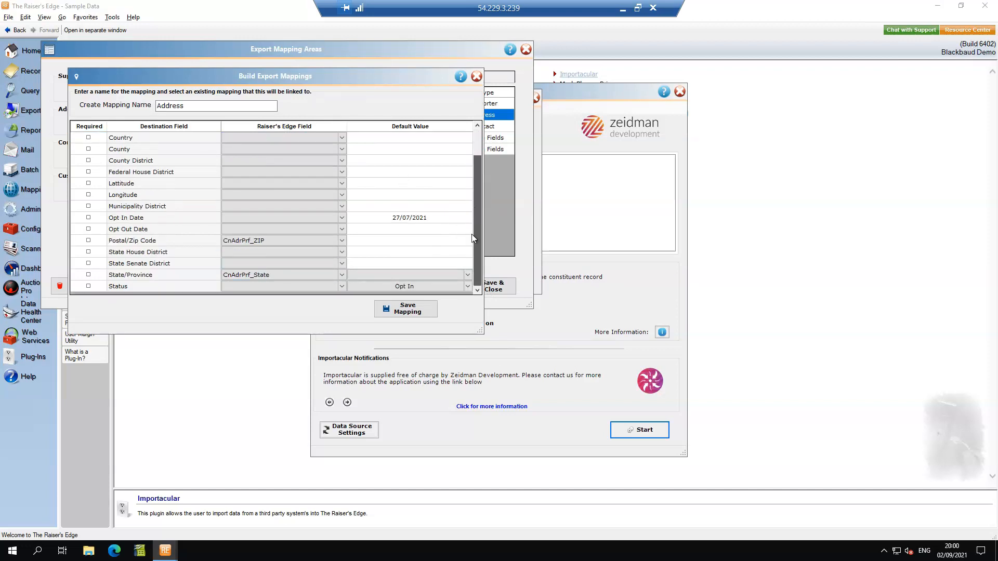
click(429, 220)
click(429, 219)
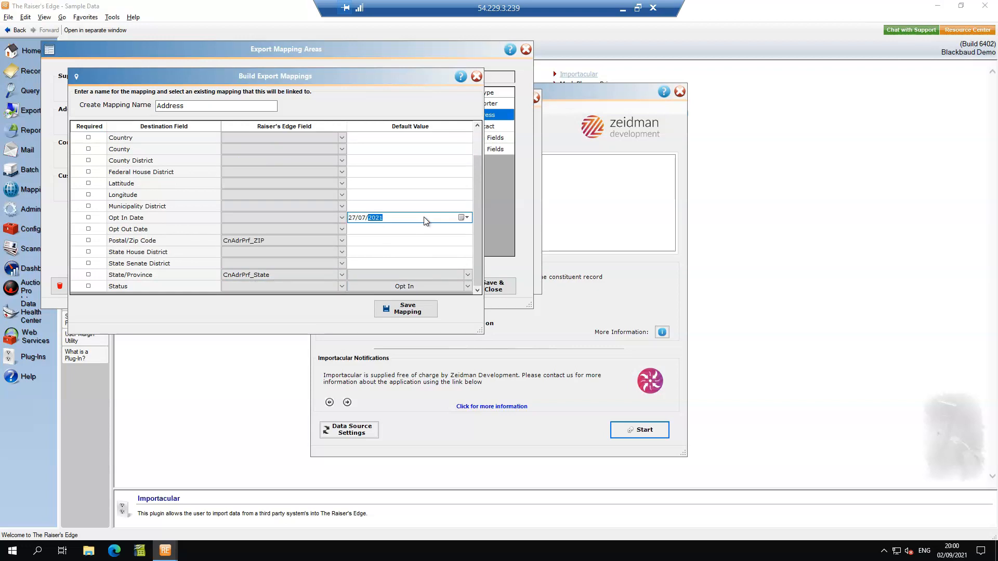
click(462, 218)
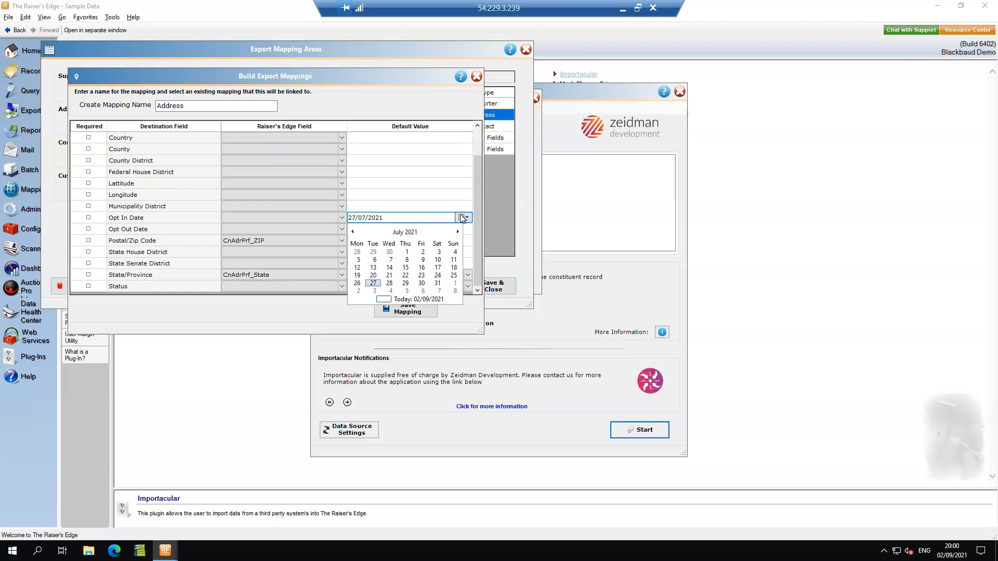
click(385, 302)
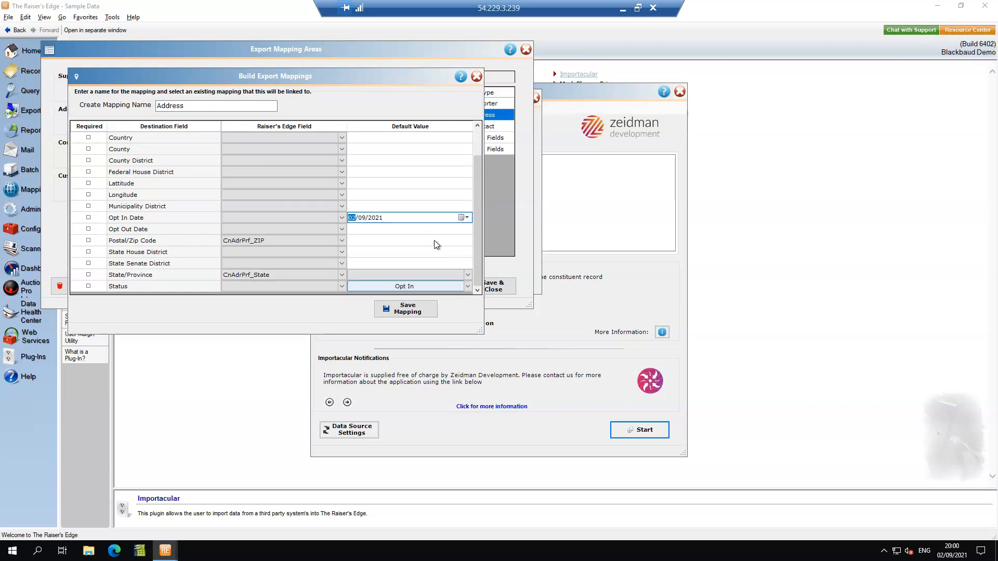
click(397, 313)
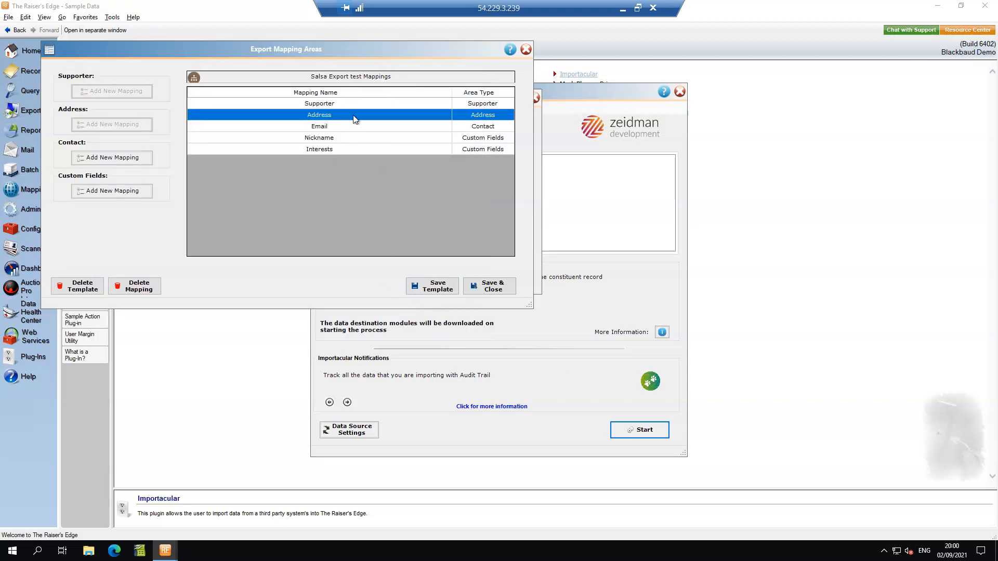
Open the Email mapping and examine the choices for its Address/Number source field and default Contact type.
click(321, 129)
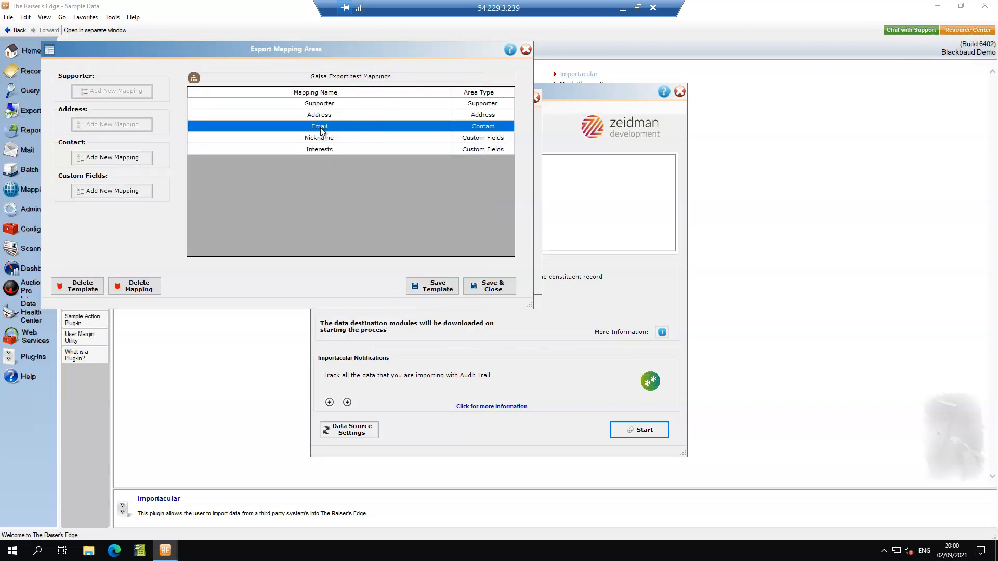
double_click(320, 129)
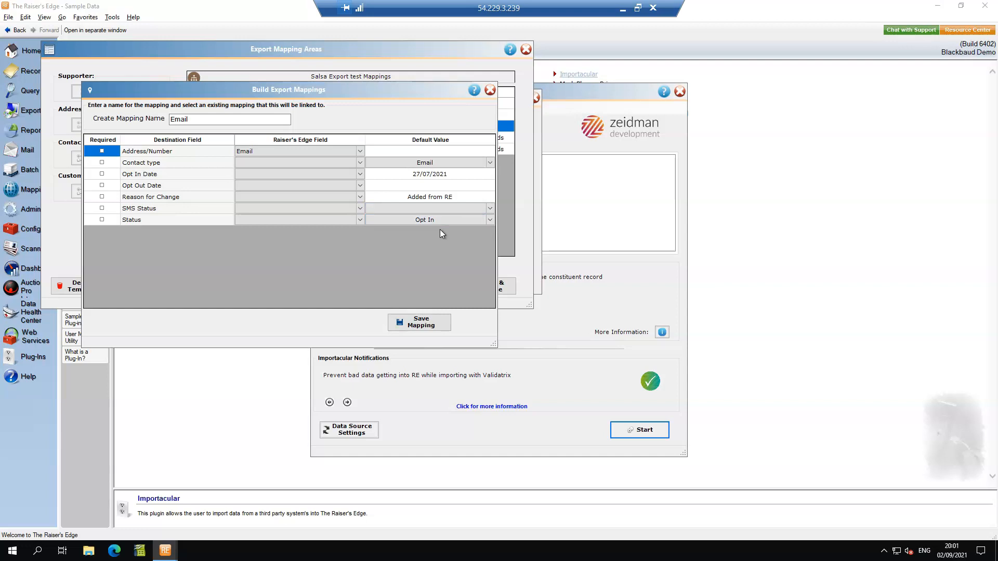
click(362, 148)
click(360, 150)
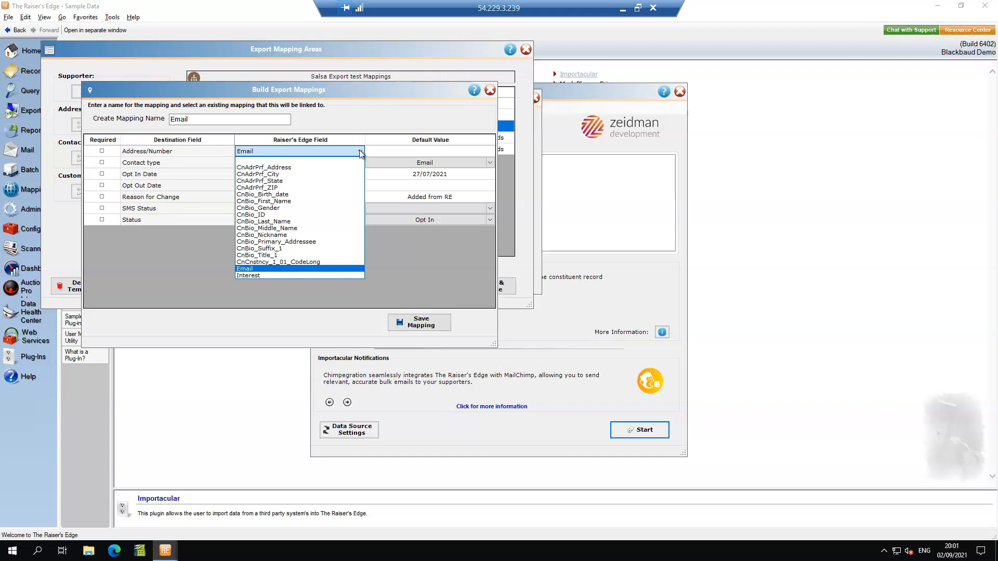
click(360, 151)
click(458, 164)
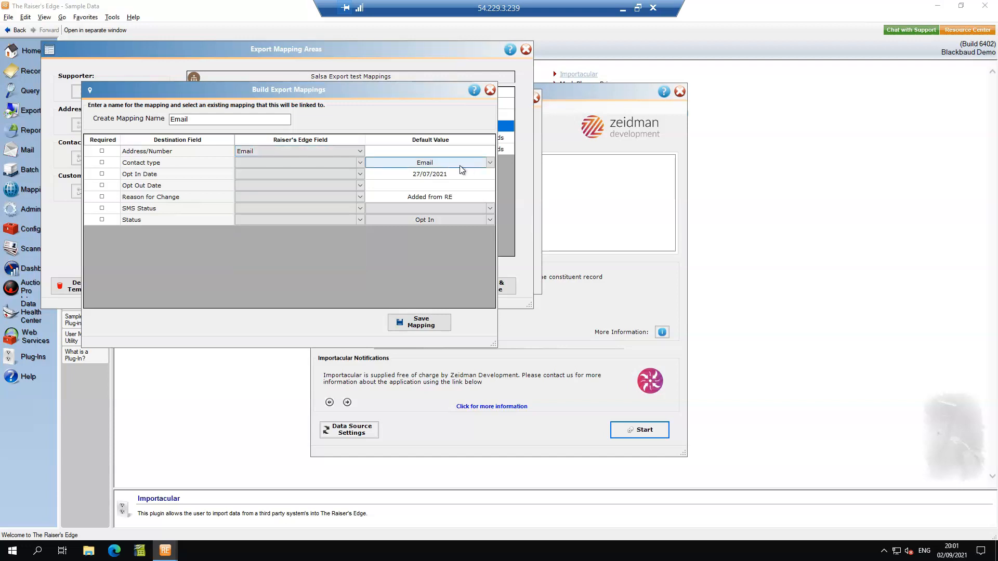
click(489, 164)
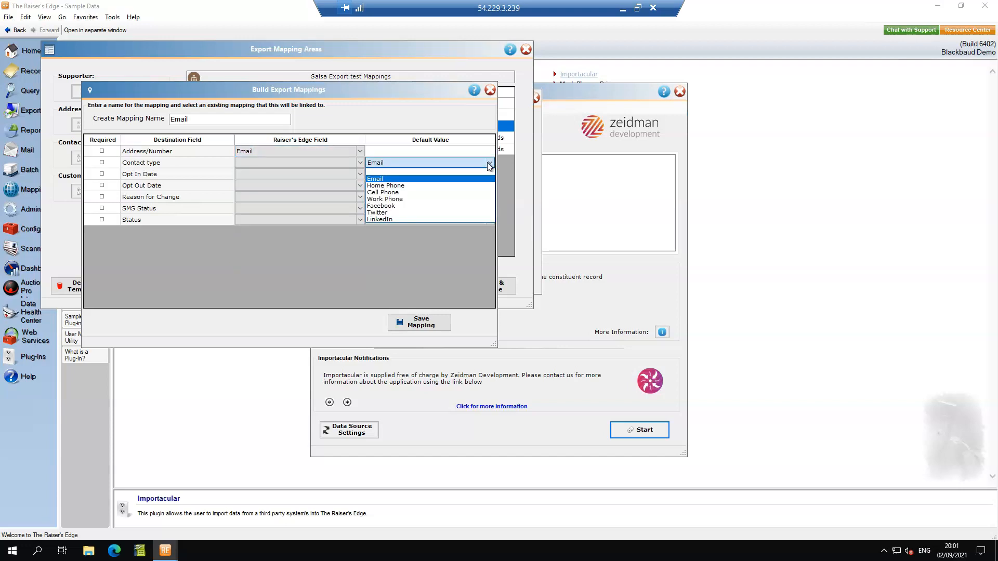
click(488, 164)
Set the Email mapping's default Opt In Date to today's date, 02/09/2021, and save the mapping.
click(435, 177)
click(487, 173)
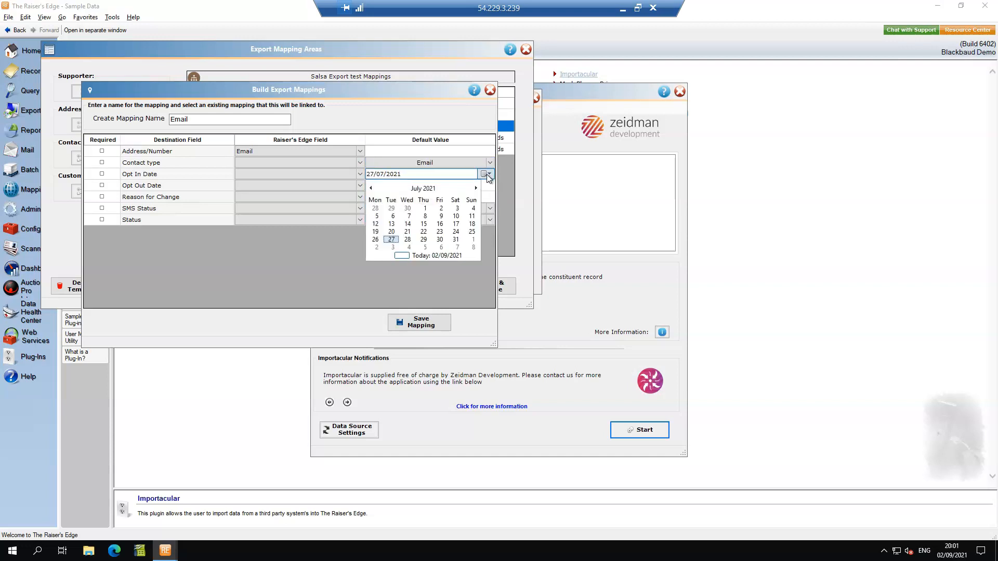
click(407, 254)
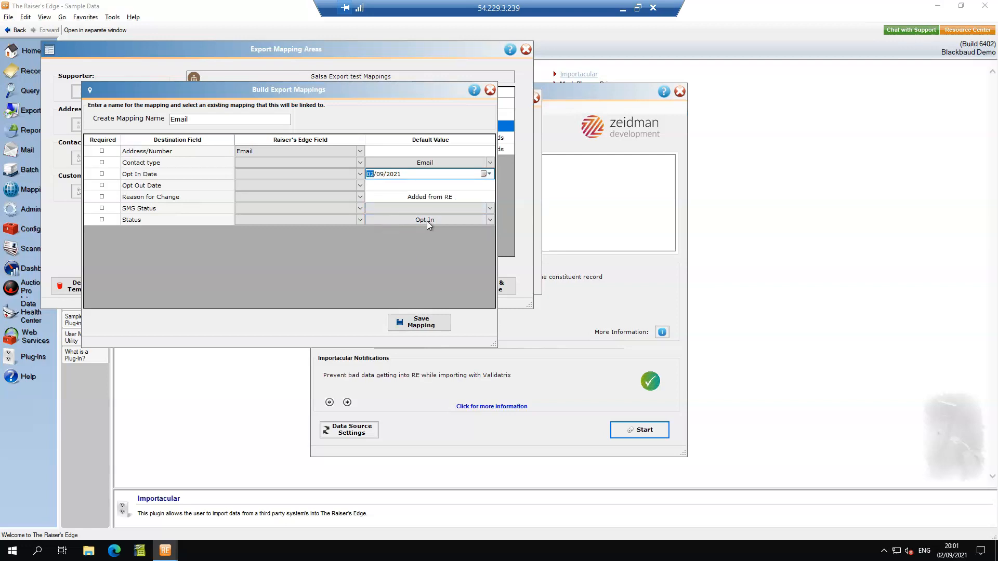
click(419, 323)
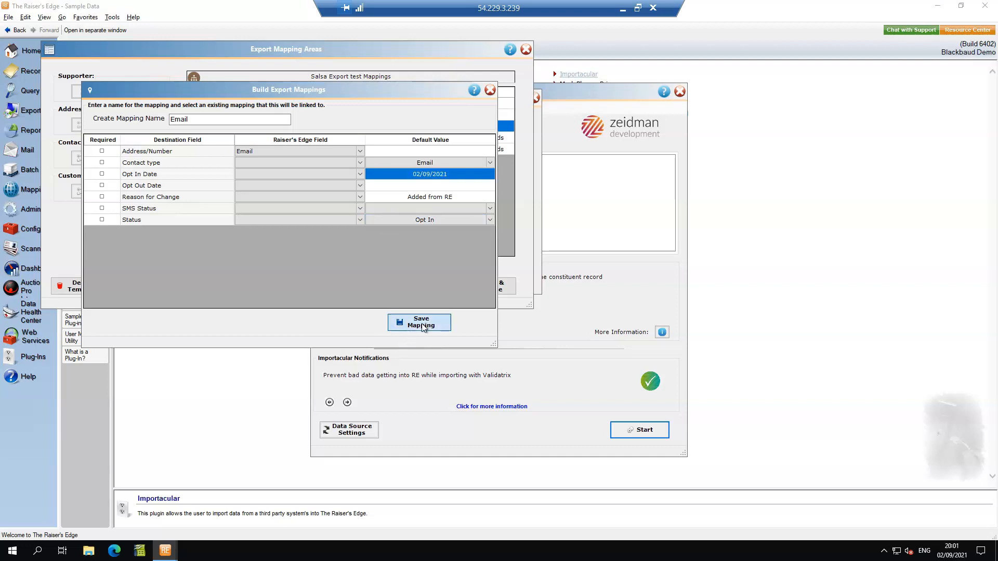
Review the Nickname custom field mapping's Field Name and Value assignments and save the mapping.
double_click(336, 138)
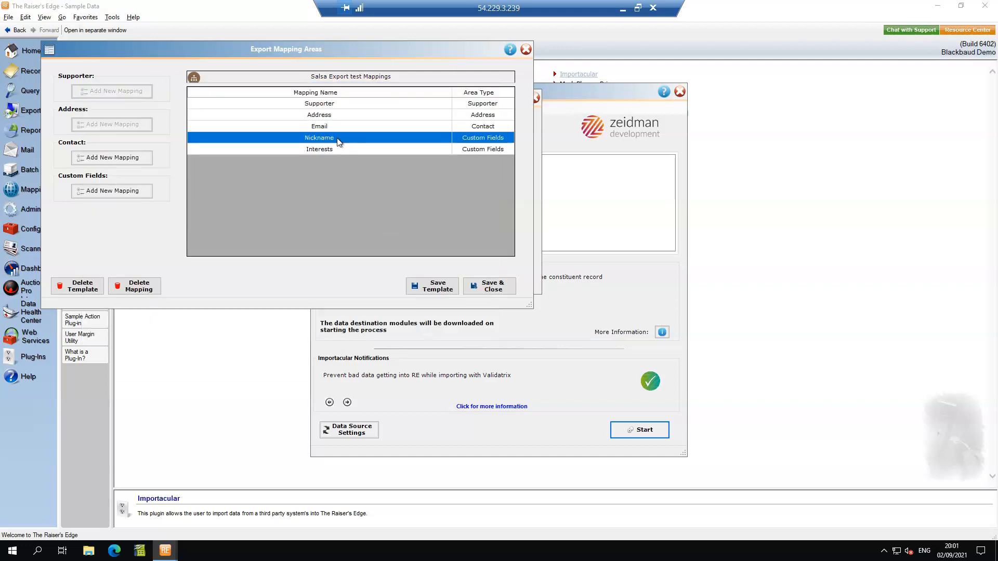
click(451, 165)
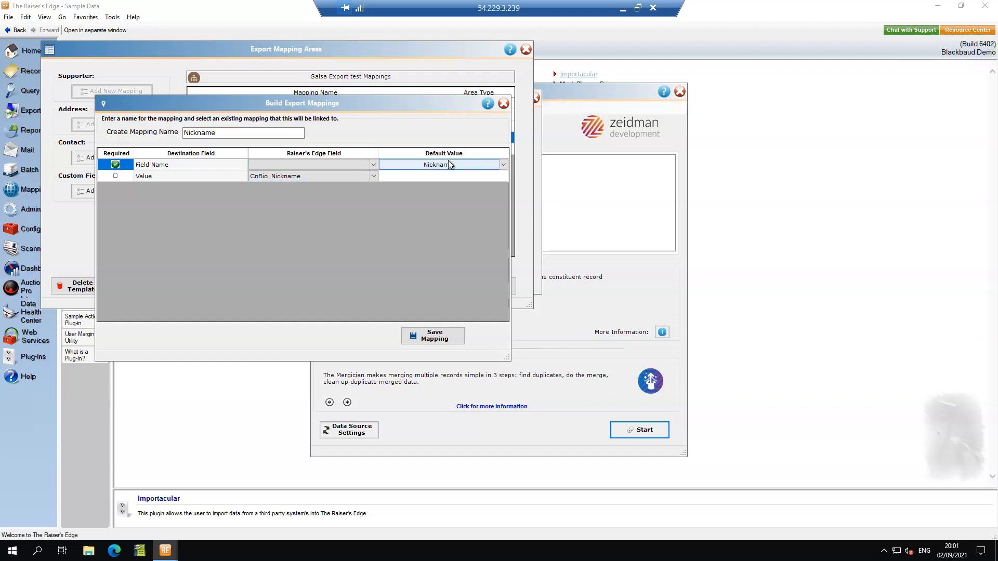
click(287, 176)
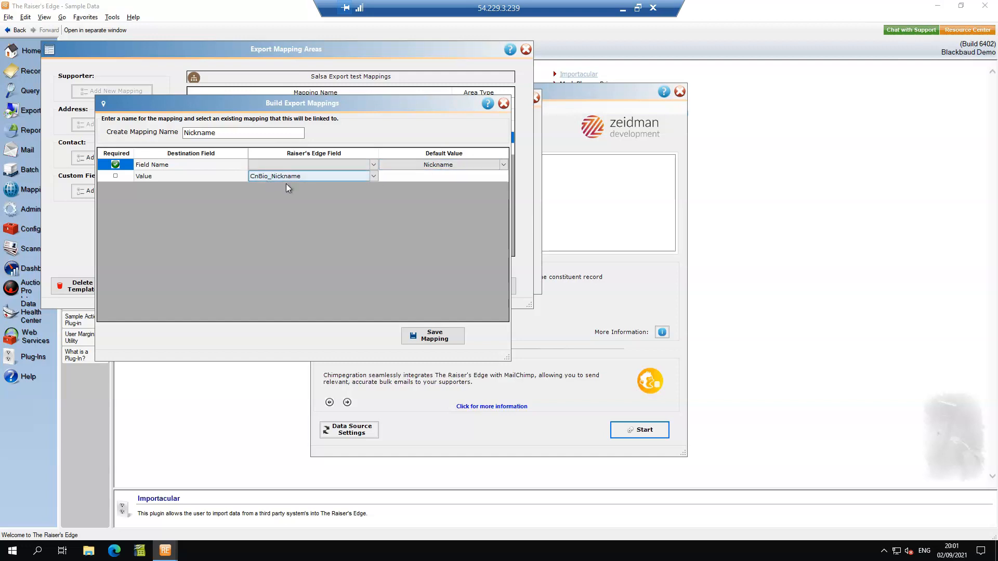
click(448, 335)
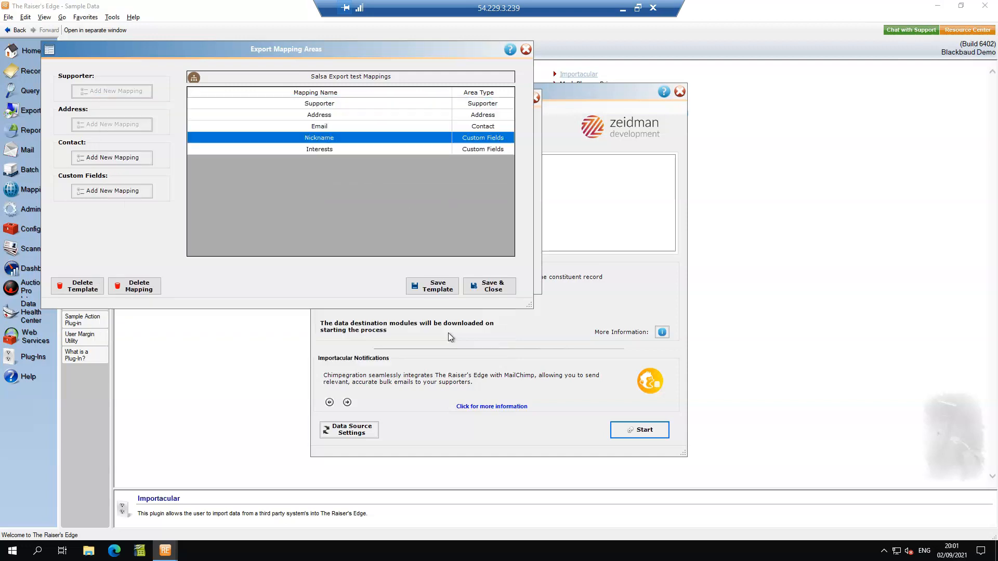
Review and save the Interests custom field mapping, and save and close the mapping template.
double_click(325, 150)
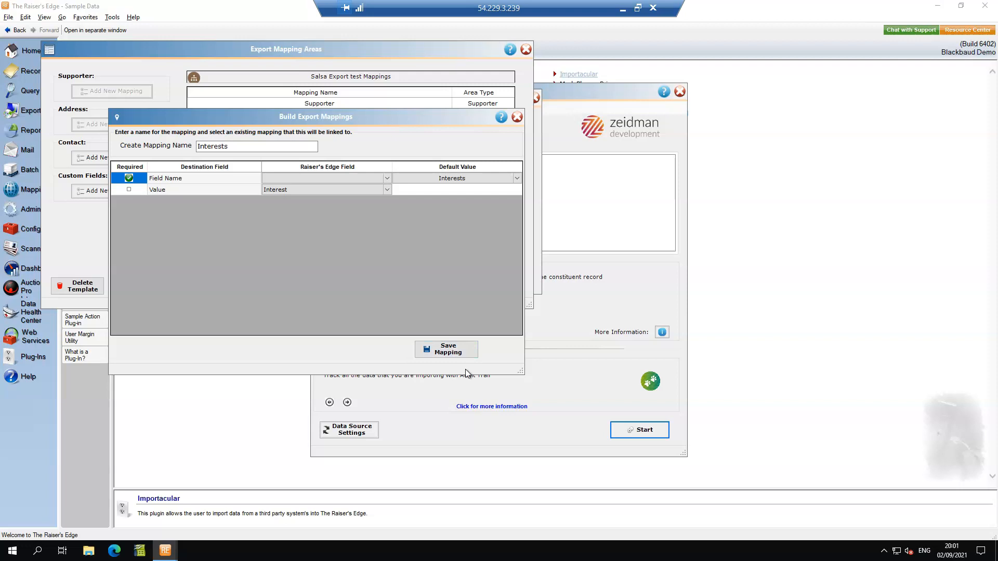
click(470, 349)
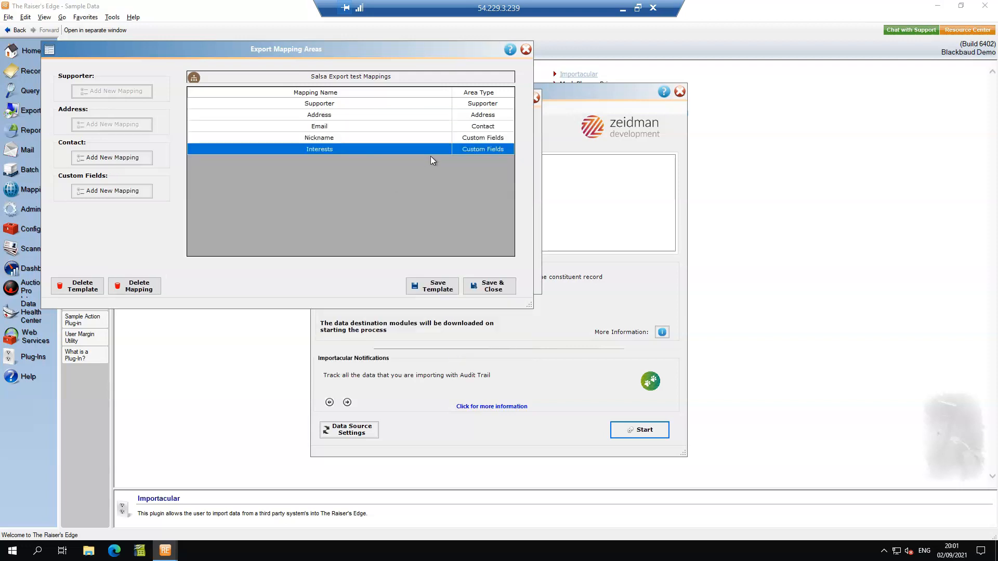
click(488, 289)
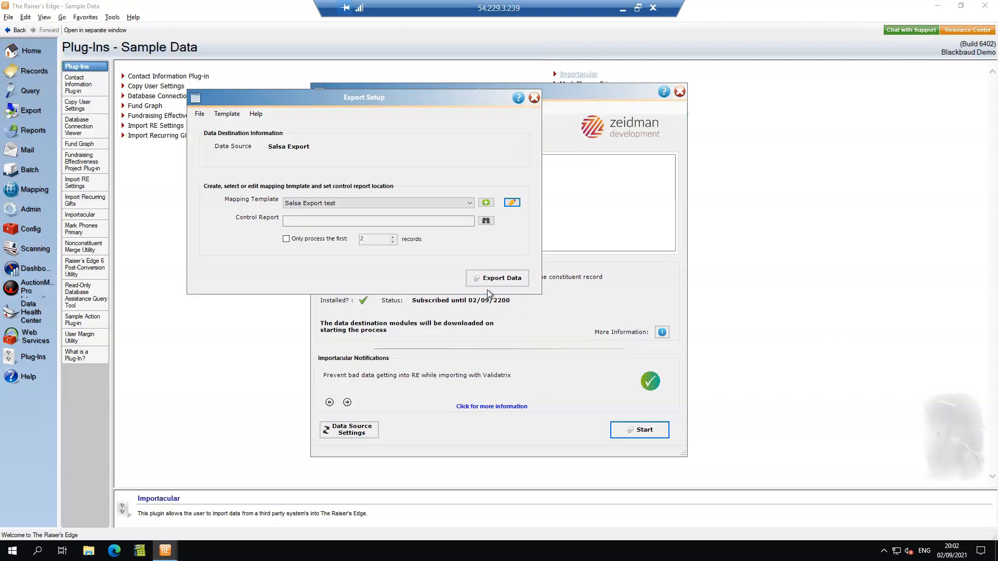
Set the control report to Control.xlsx on the Desktop, replacing the existing file, and run the data export.
click(486, 220)
double_click(309, 176)
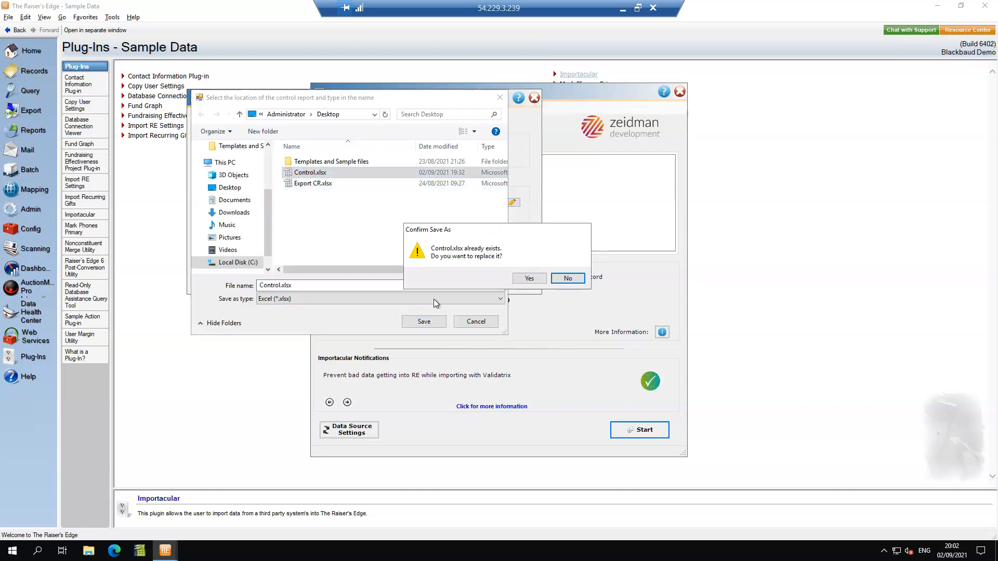
click(530, 279)
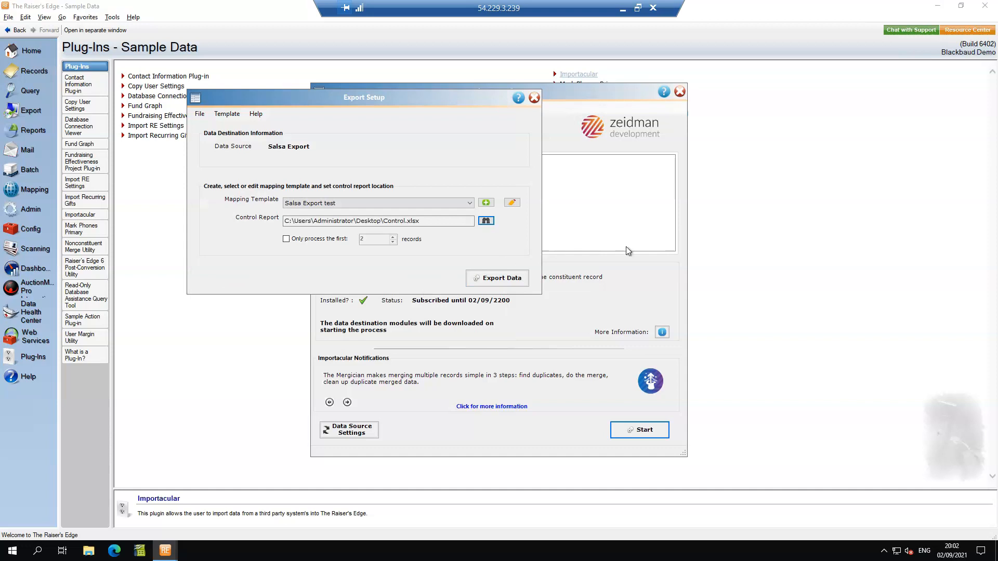
click(489, 277)
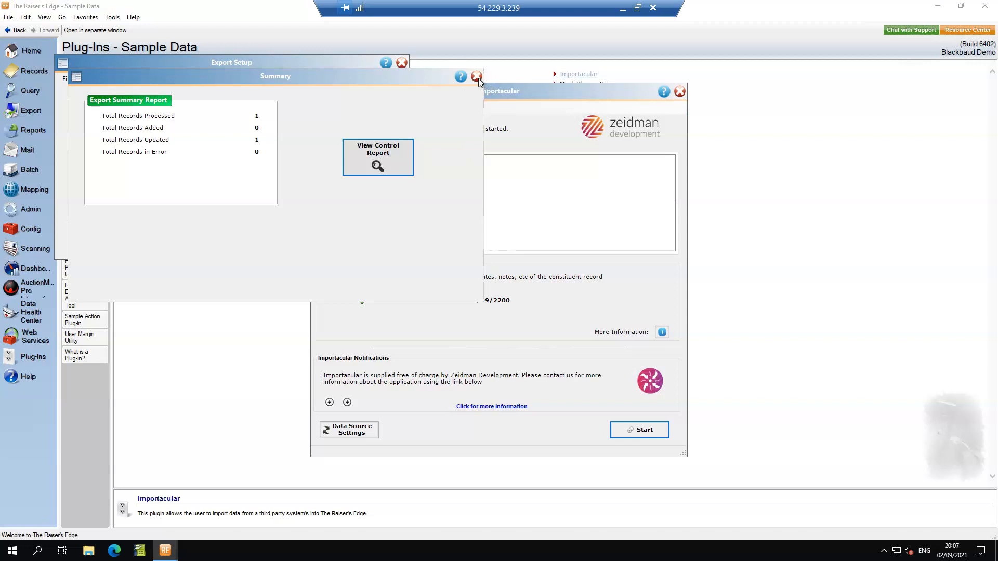
Open the control report from the export summary, examine its Summary and Detail sheets, and minimize it.
click(379, 158)
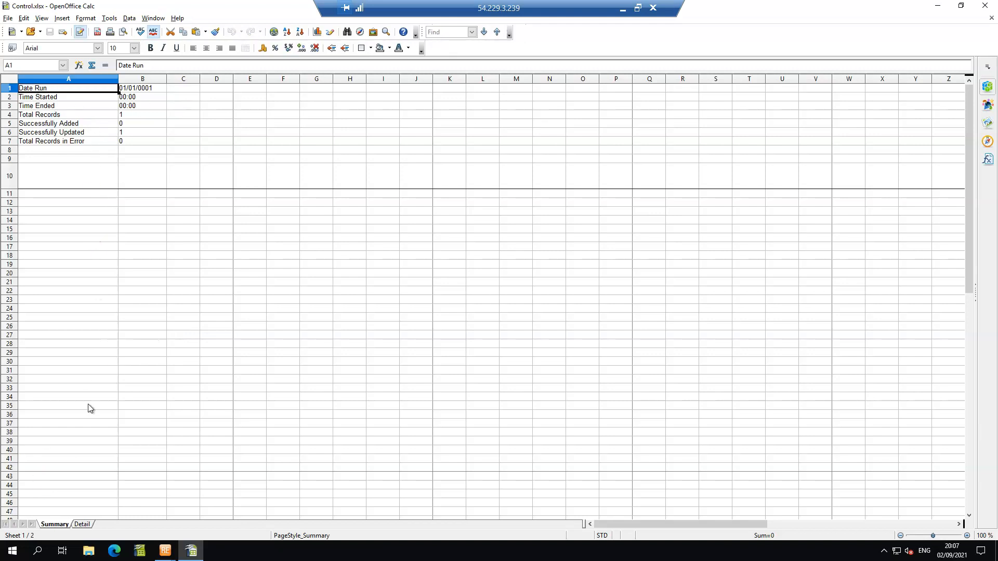
click(82, 525)
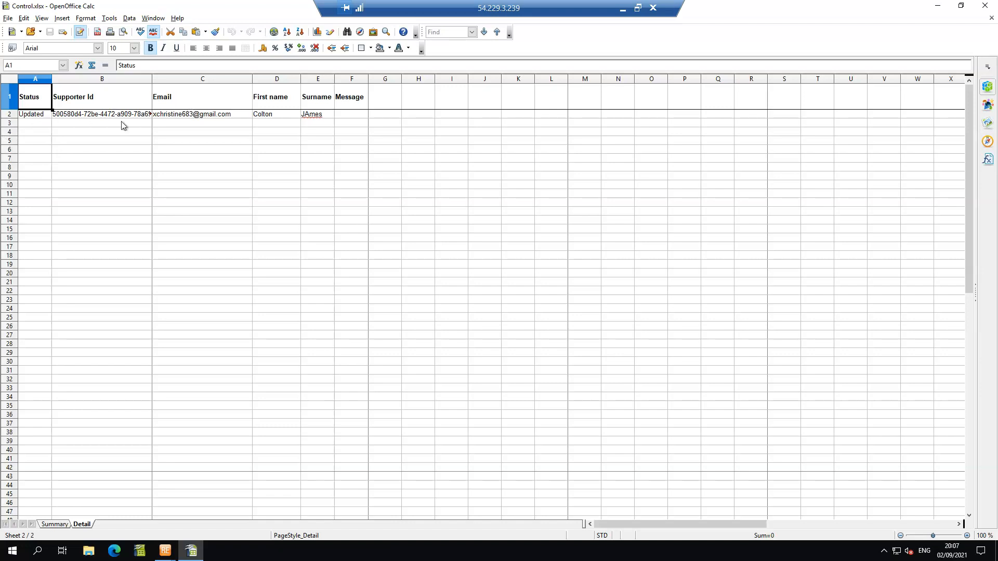
click(937, 5)
Switch to the Salsa supporters page in the browser, reload it, and search for part of a supporter's email address.
click(623, 8)
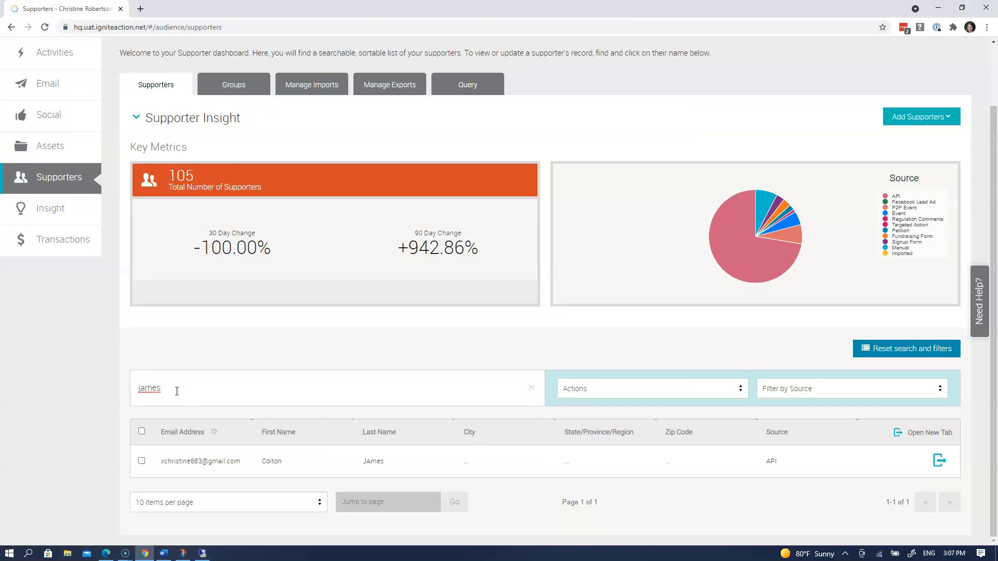
drag(173, 389, 131, 391)
key(BackSpace)
click(45, 28)
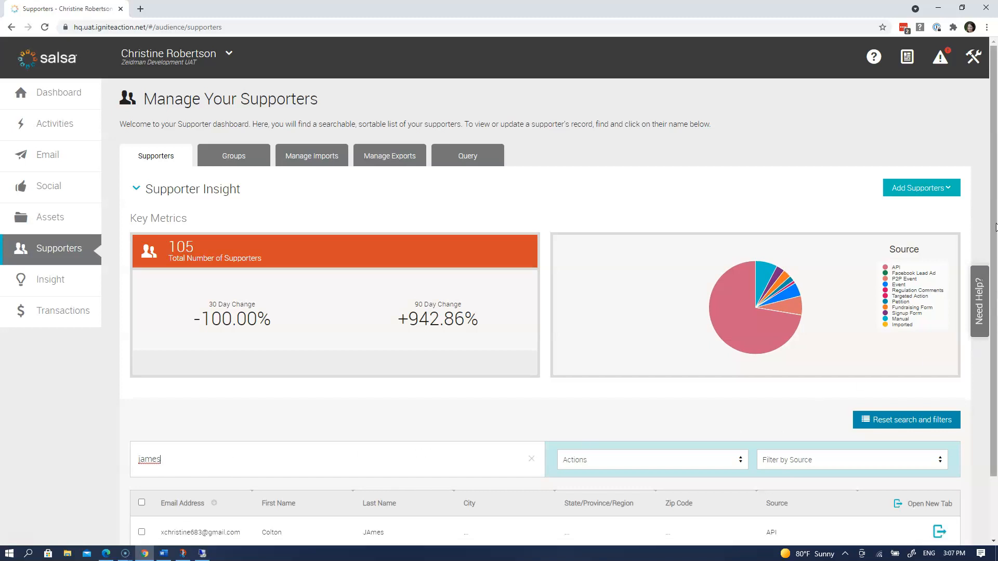
scroll(363, 463, down, 2)
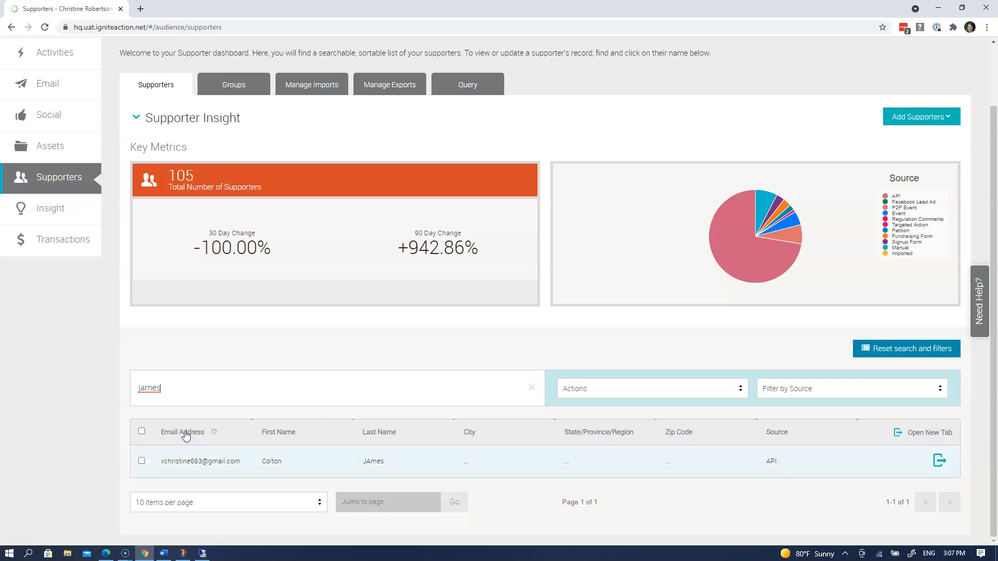
drag(169, 389, 112, 392)
text(cmcm)
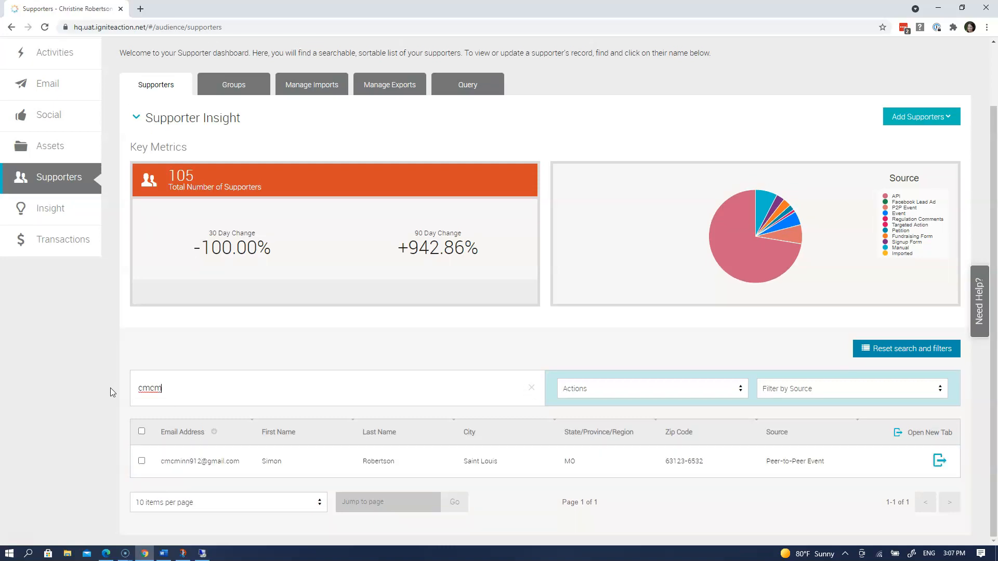